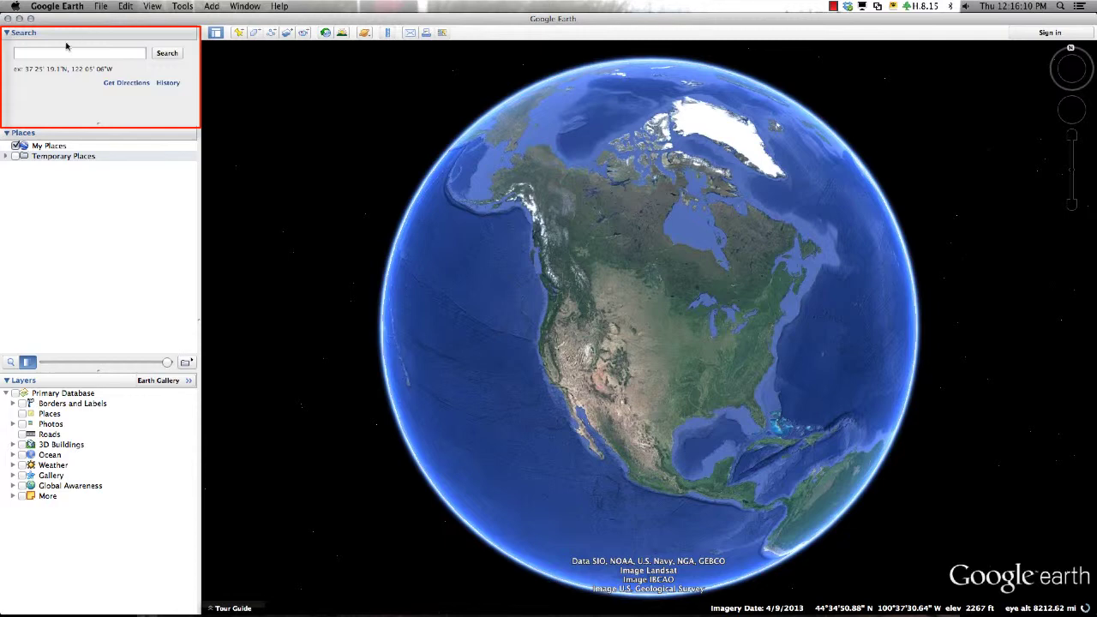
# Search for 'University of Utah' to fly to the campus
pyautogui.click(61, 51)
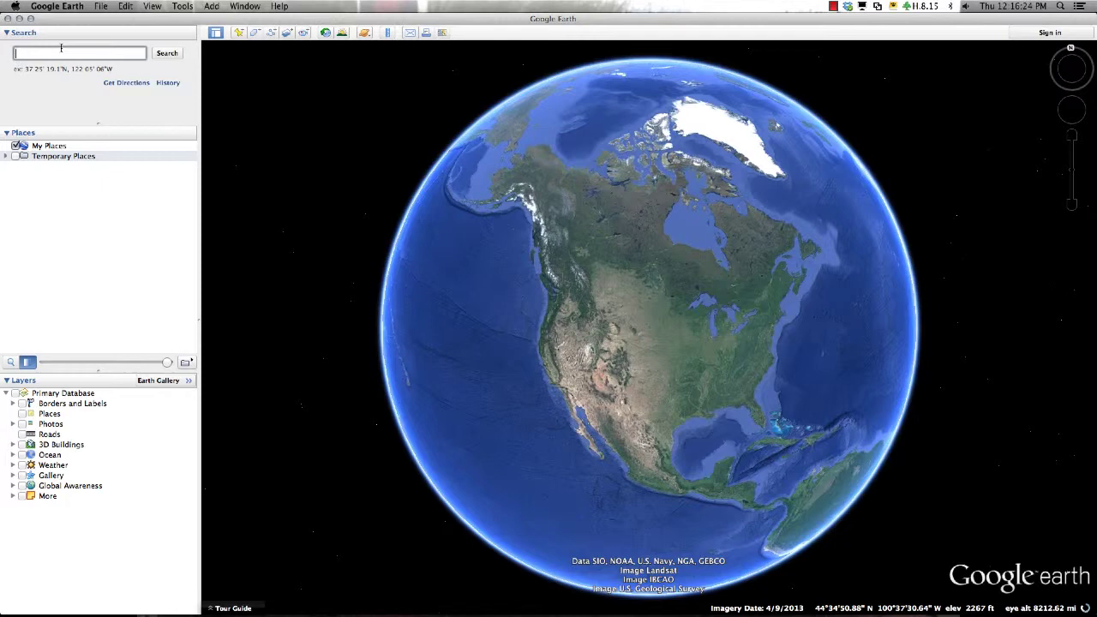
pyautogui.write('University of Utah')
pyautogui.press('Return')
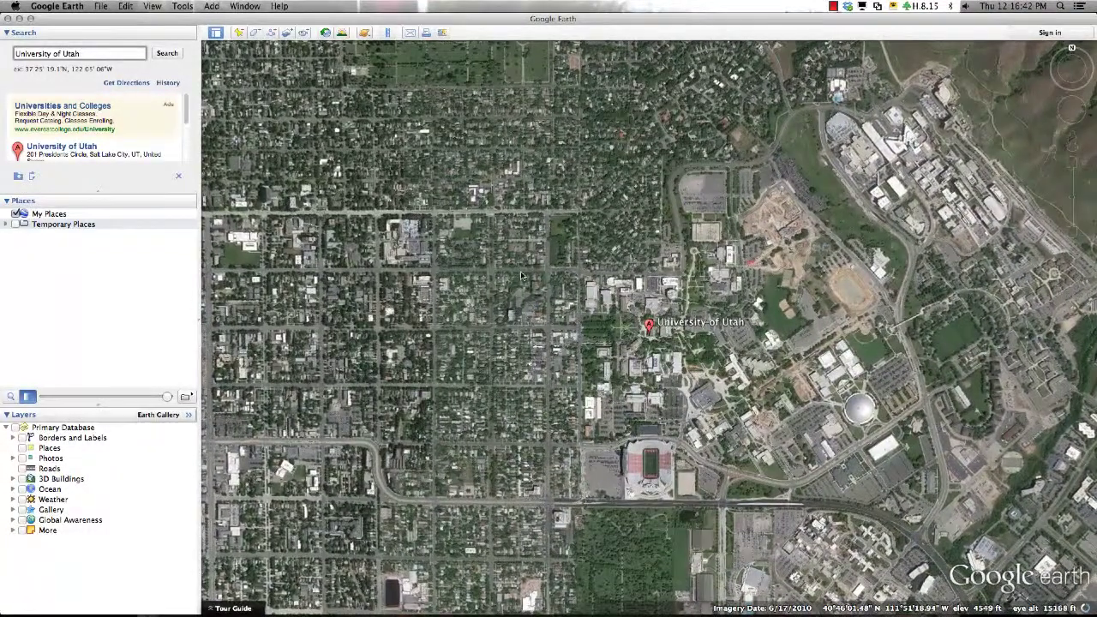
# View the University of Utah placemark's information balloon, then close it and clear the search results
pyautogui.click(650, 326)
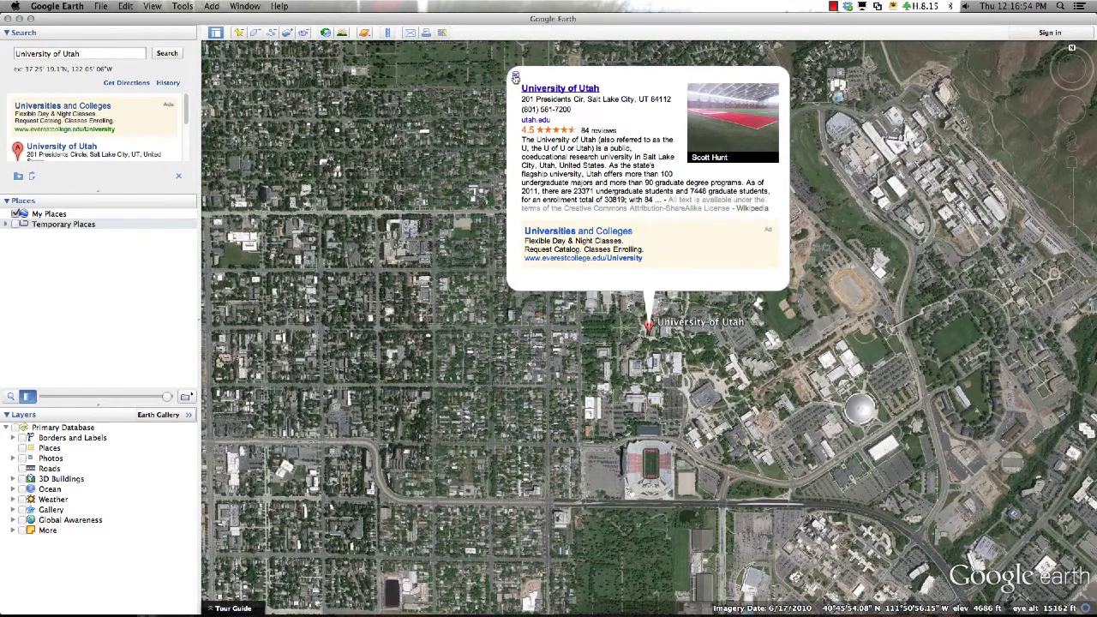
pyautogui.click(515, 75)
pyautogui.click(179, 176)
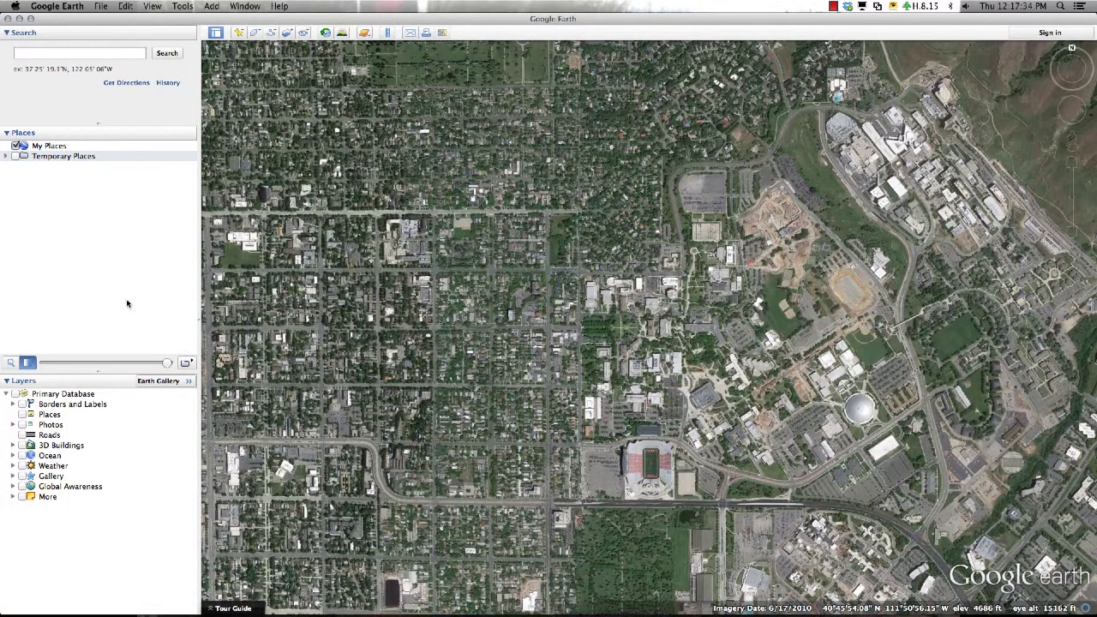
# Enable the 3D Buildings layer and nudge the campus map slightly
pyautogui.click(23, 446)
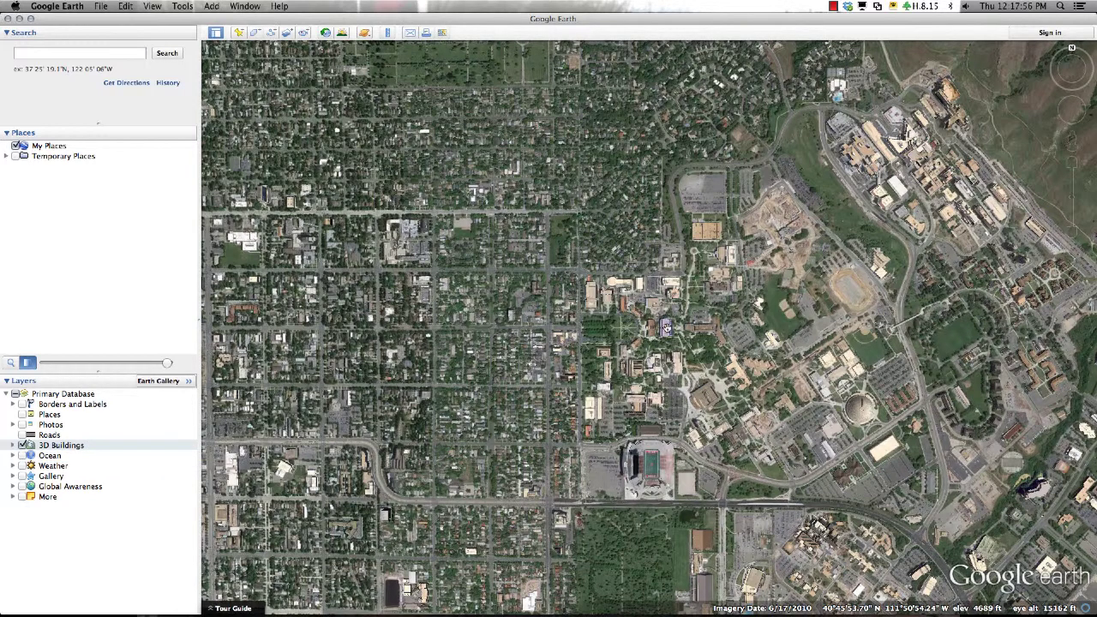
pyautogui.moveTo(666, 327)
pyautogui.mouseDown()
pyautogui.moveTo(661, 310)
pyautogui.moveTo(672, 321)
pyautogui.mouseUp()
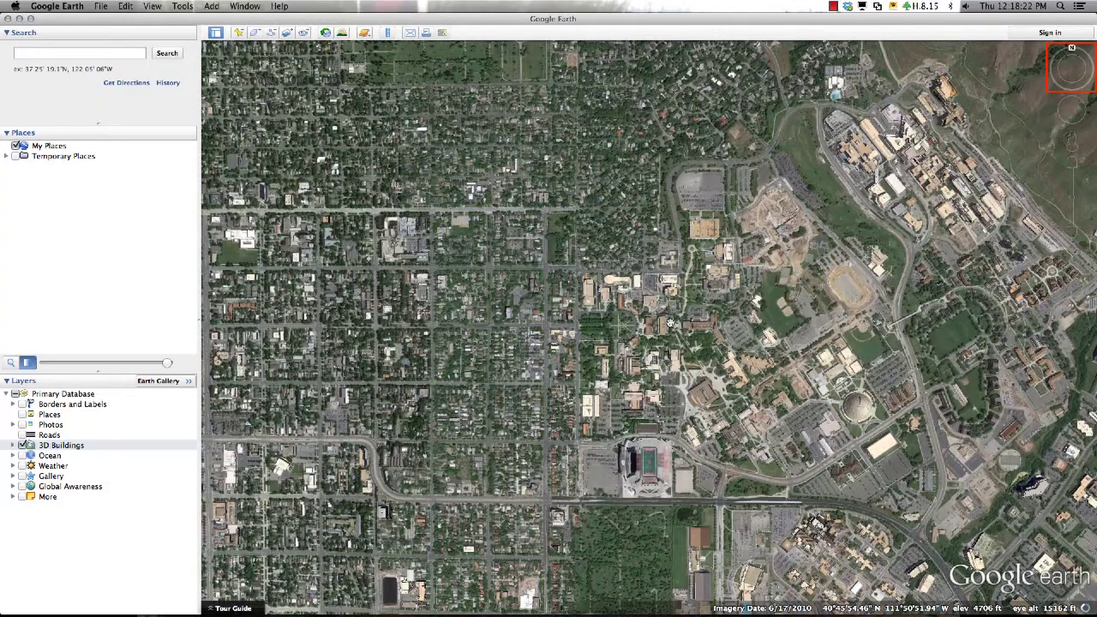
# Rotate the campus view a full turn back to north-up, then tilt it toward the mountains
pyautogui.hotkey('shift', 'Down')
pyautogui.hotkey('shift', 'Left')
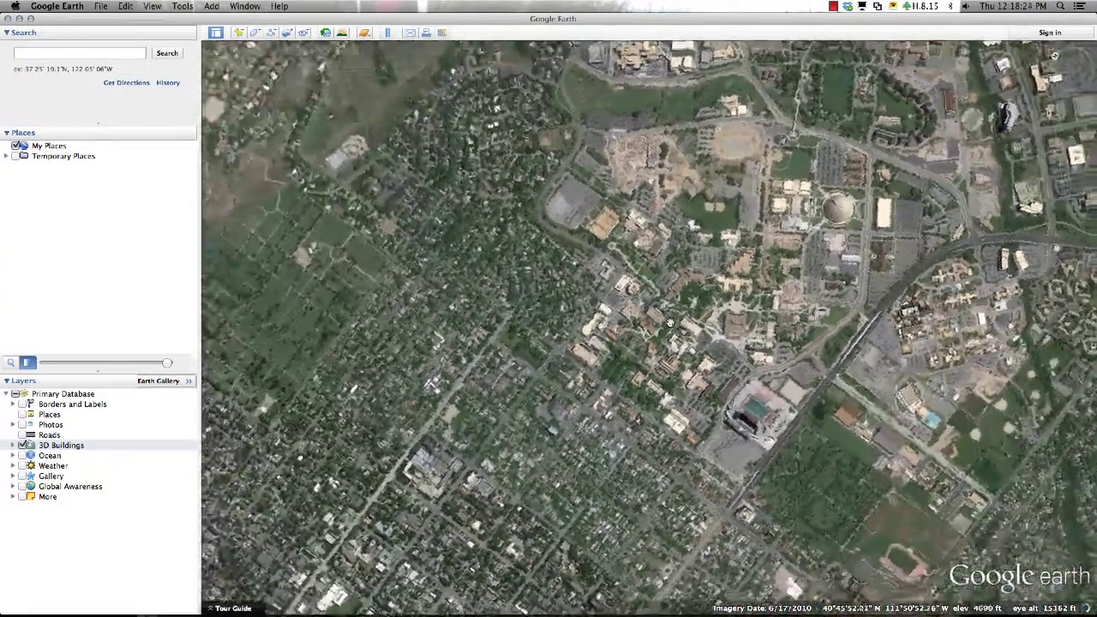
pyautogui.hotkey('shift', 'Left')
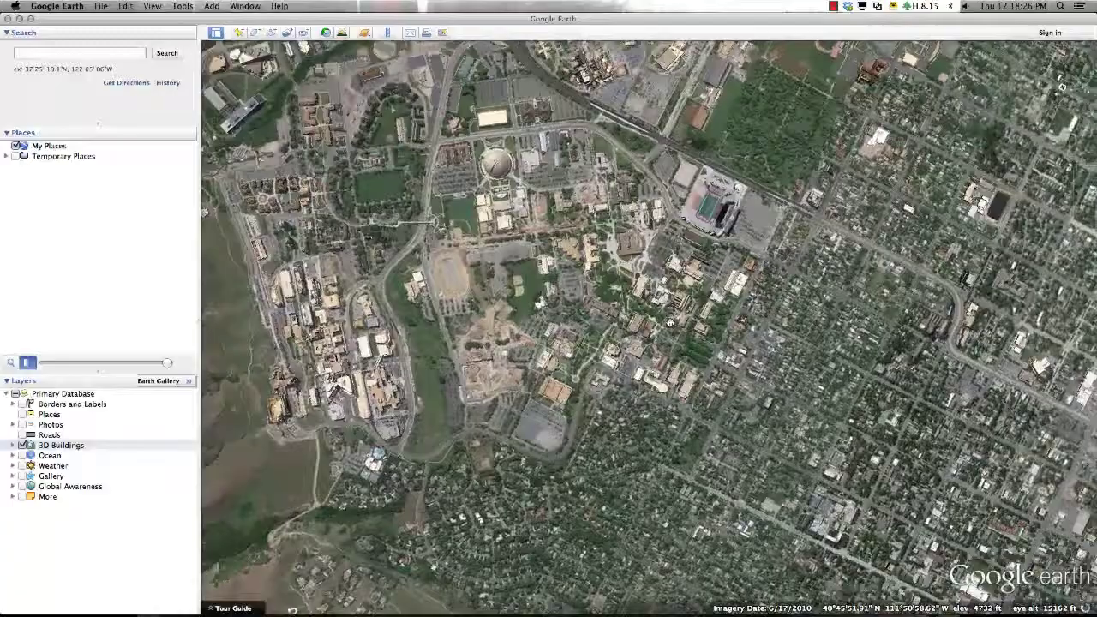
pyautogui.hotkey('shift', 'Left')
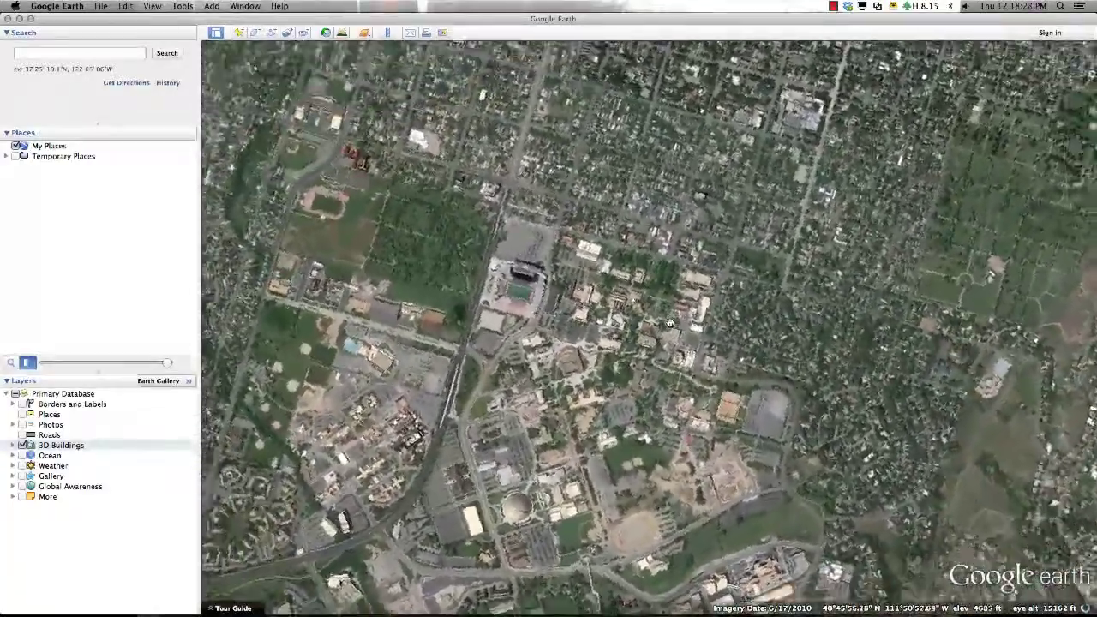
pyautogui.hotkey('shift', 'Left')
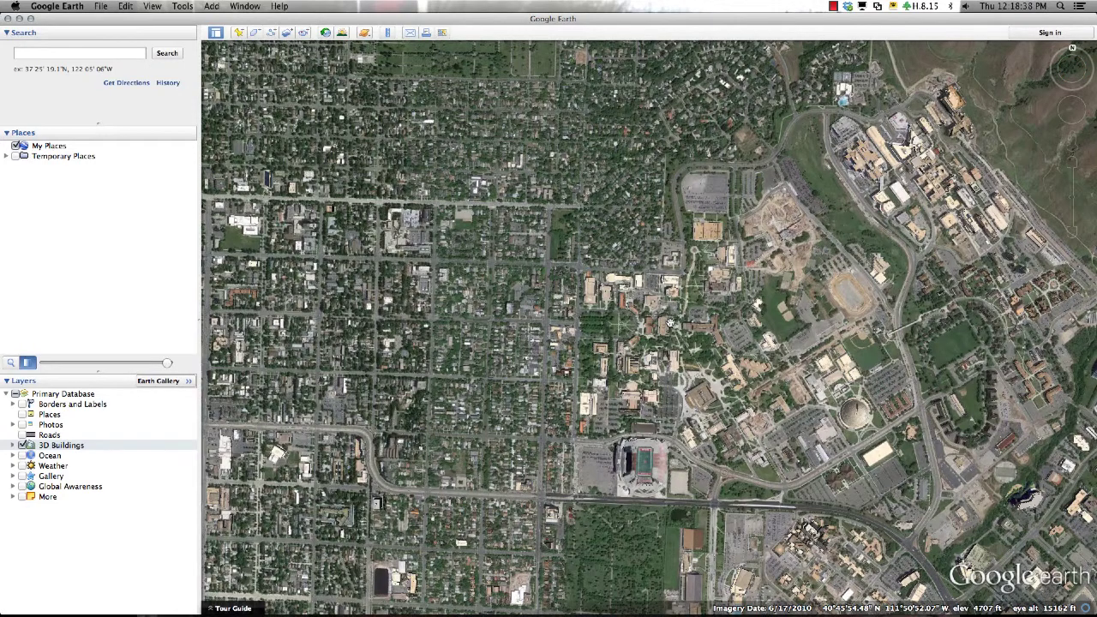
pyautogui.hotkey('shift', 'Down')
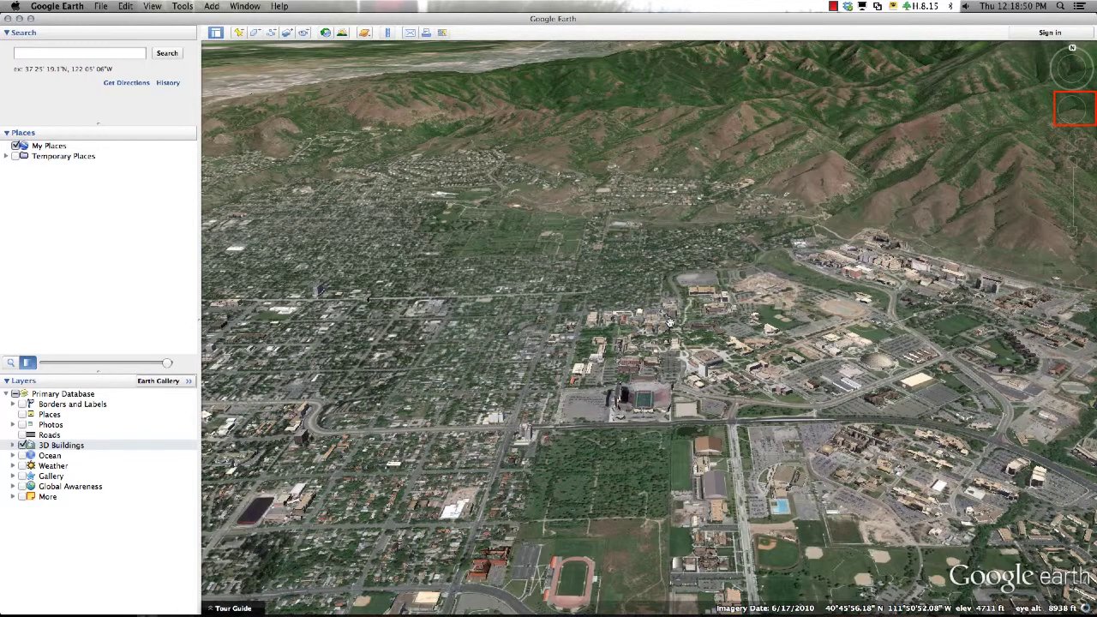
# Zoom in close over the 3D campus buildings, then rotate and tilt low with the stadium on the right
pyautogui.press('Up')
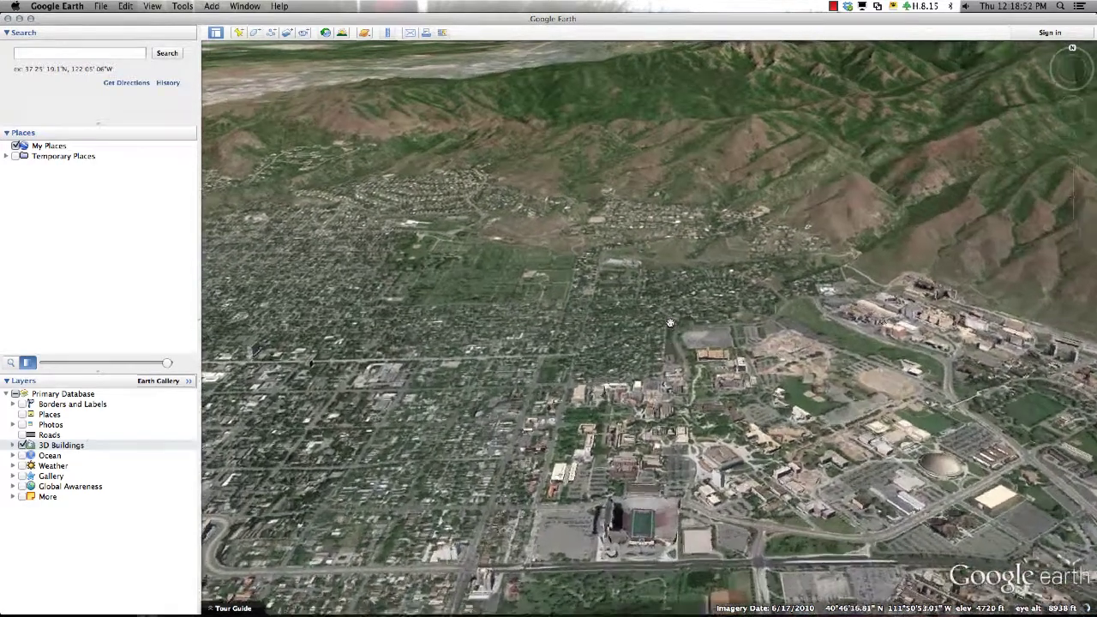
pyautogui.press('Right')
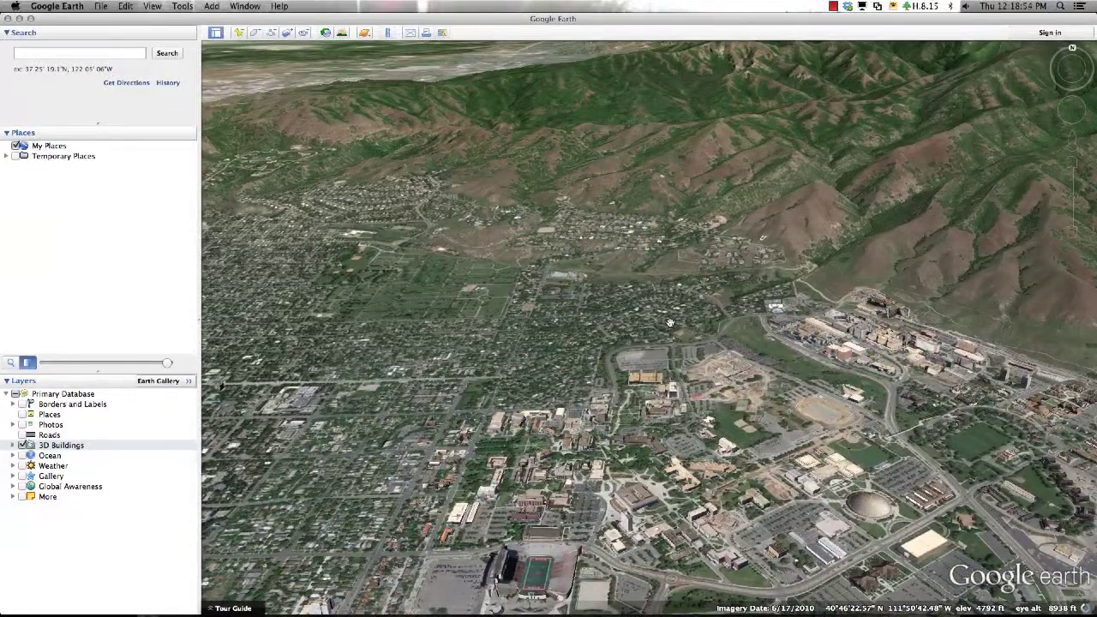
pyautogui.press('Down')
pyautogui.press('Left')
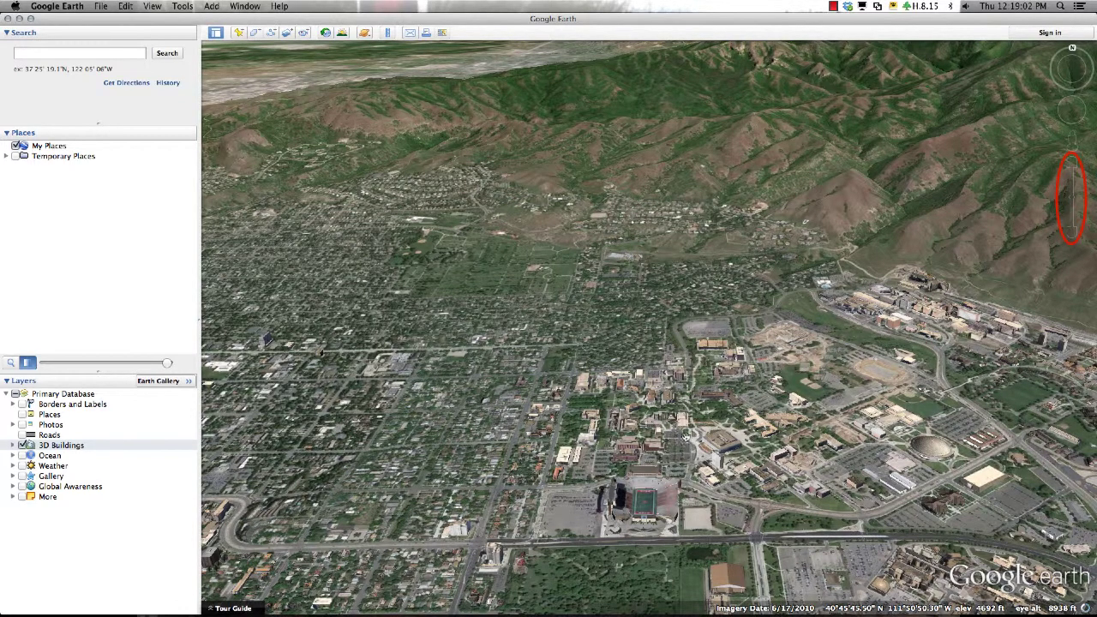
pyautogui.scroll(2, 712, 471)
pyautogui.scroll(5, 713, 471)
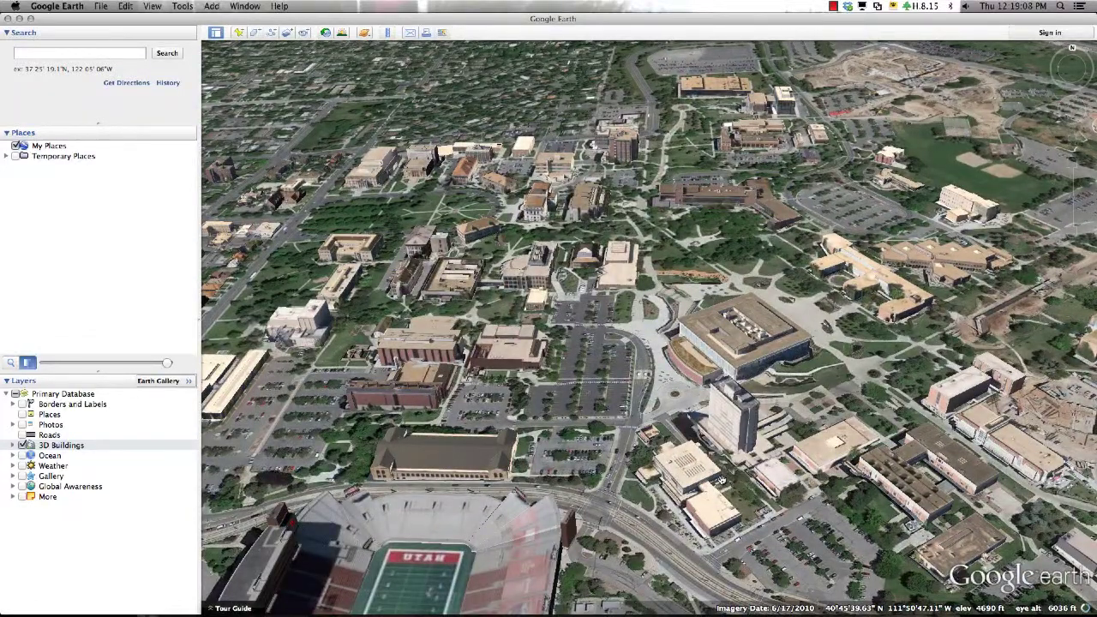
pyautogui.moveTo(723, 480); pyautogui.dragTo(718, 453)
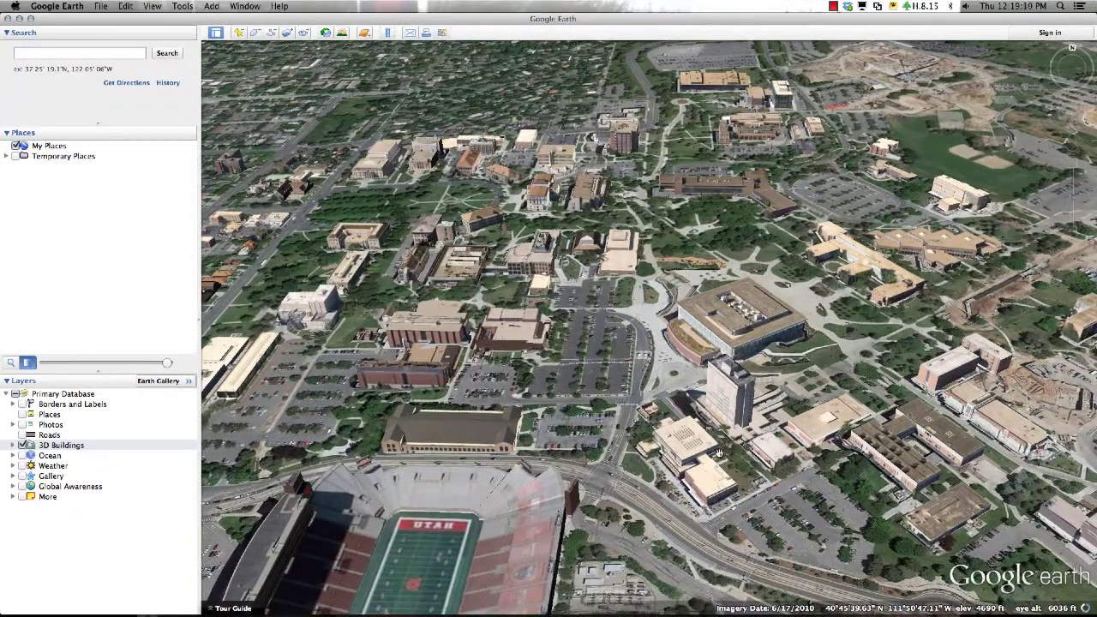
pyautogui.hotkey('shift', 'Left')
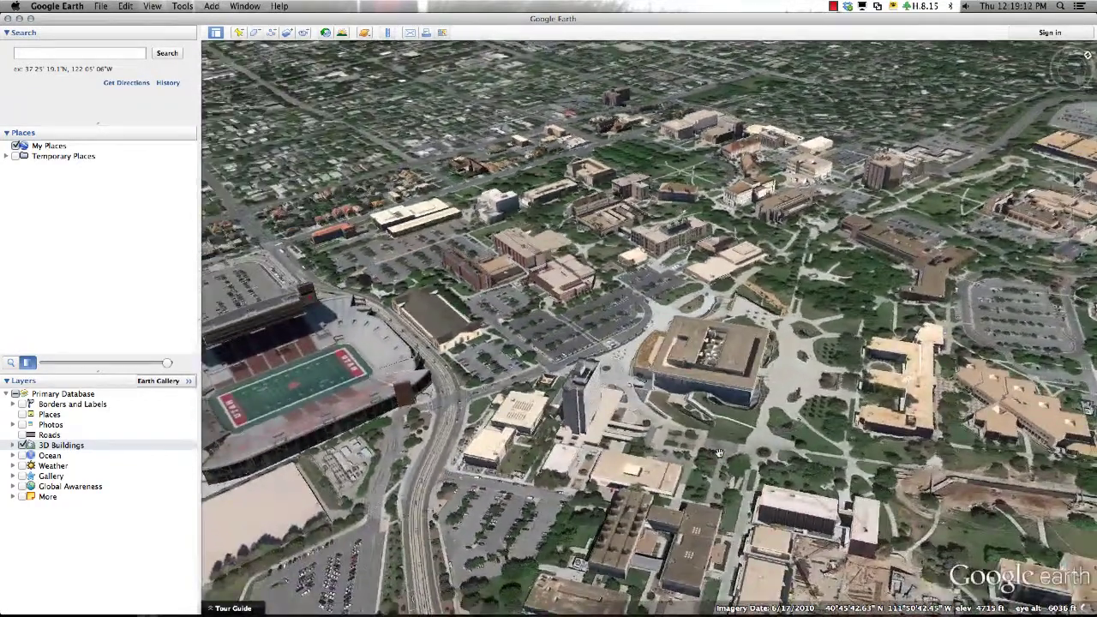
pyautogui.hotkey('shift', 'Up')
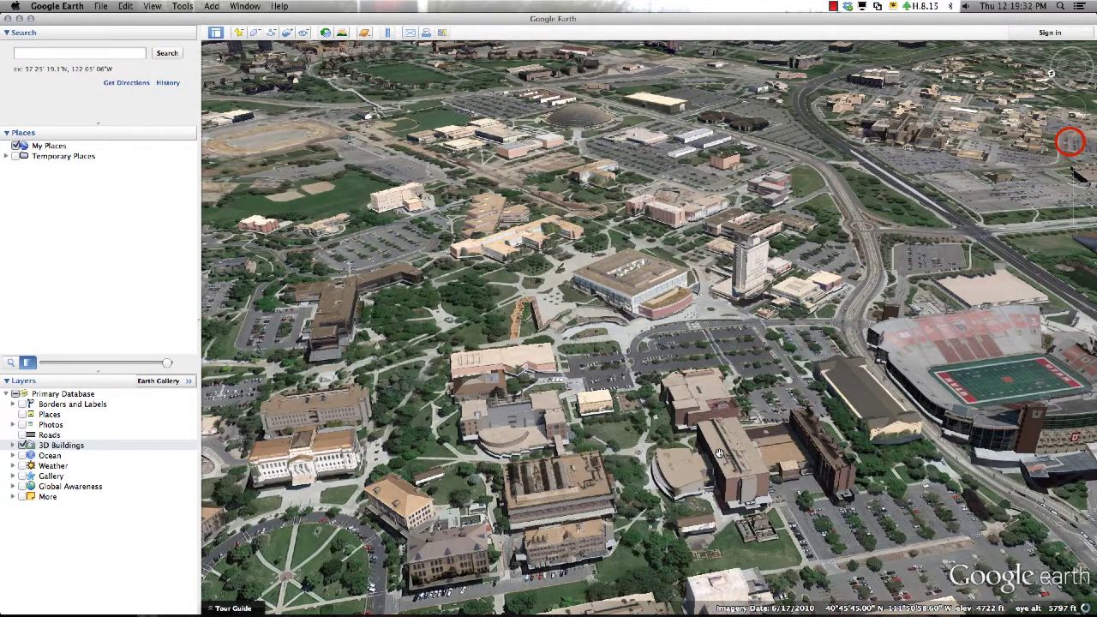
# Drop into Street View at 1500 East and South Campus Drive and turn toward the tram tracks and stadium
pyautogui.moveTo(1069, 146)
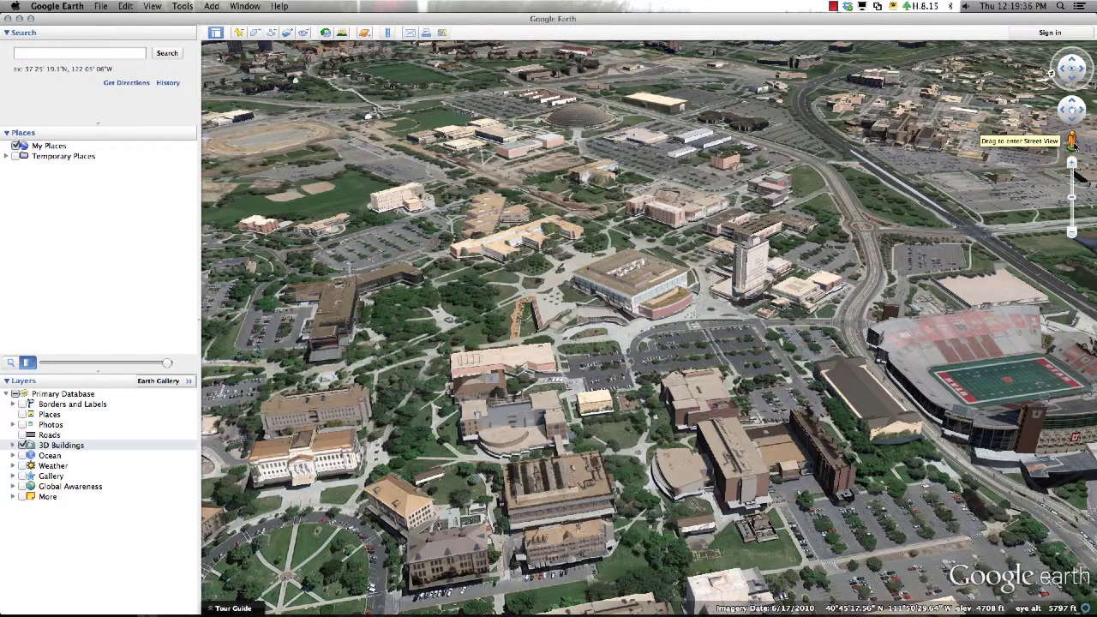
pyautogui.moveTo(1071, 142); pyautogui.dragTo(843, 321)
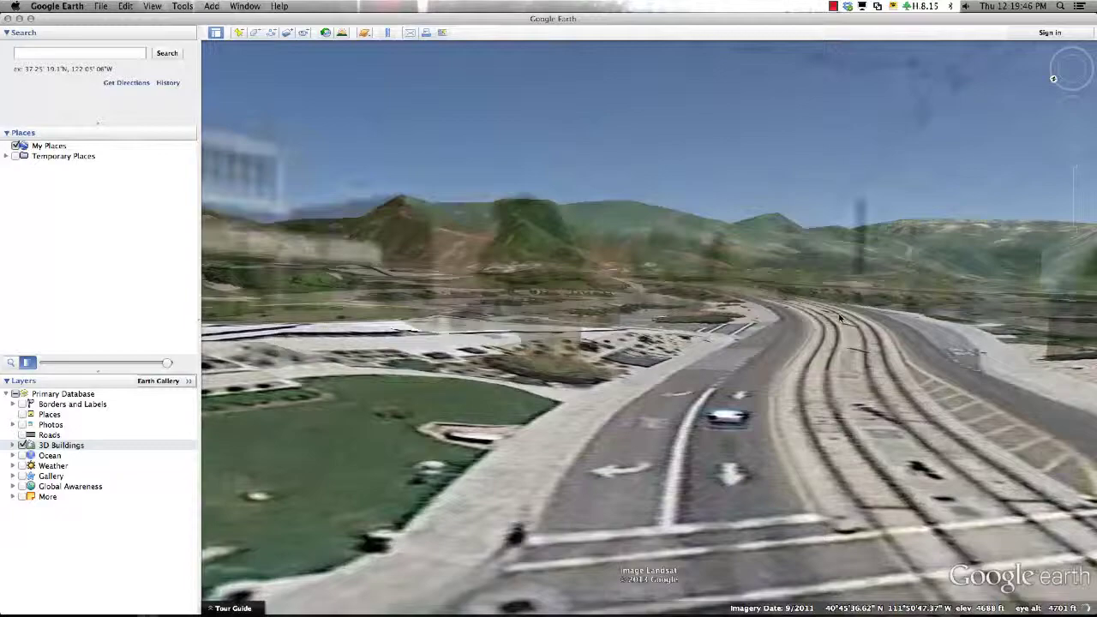
pyautogui.press('Left')
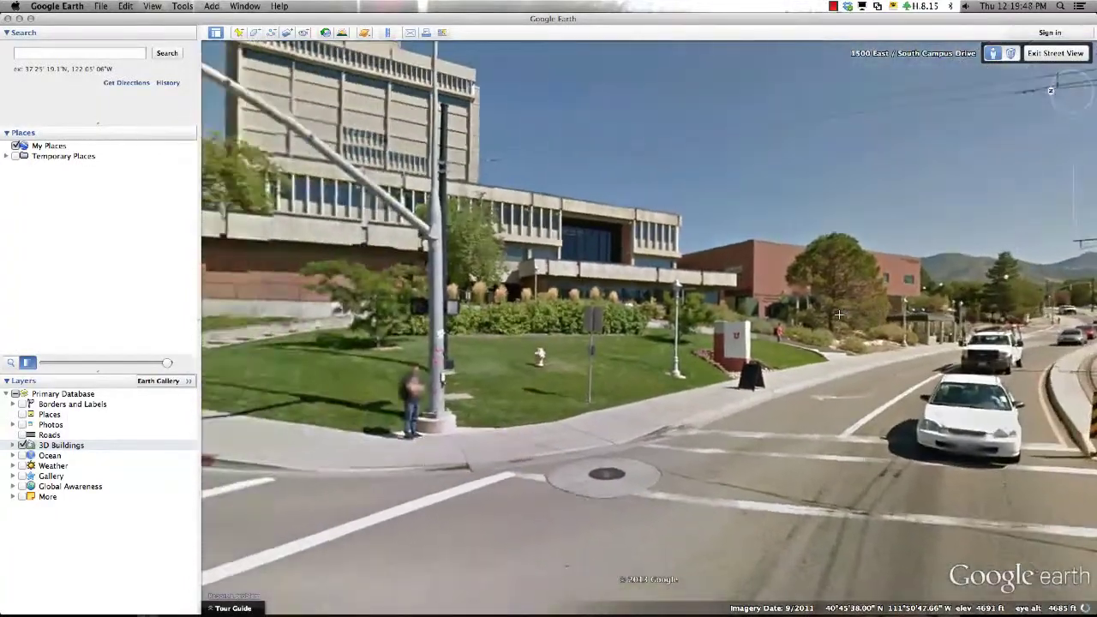
pyautogui.press('Left')
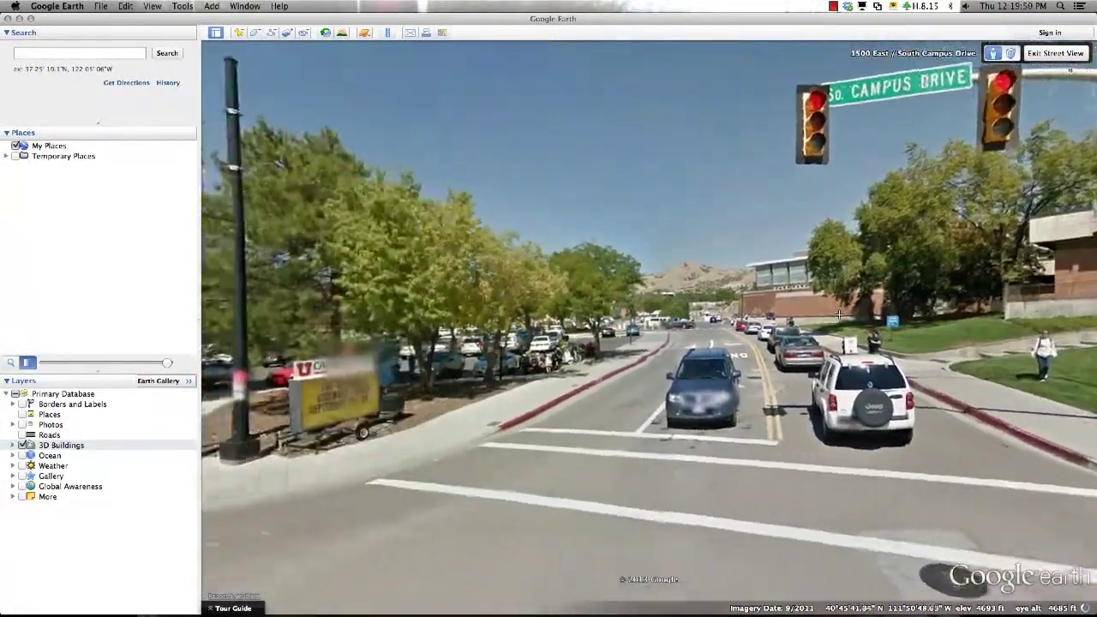
pyautogui.press('Left')
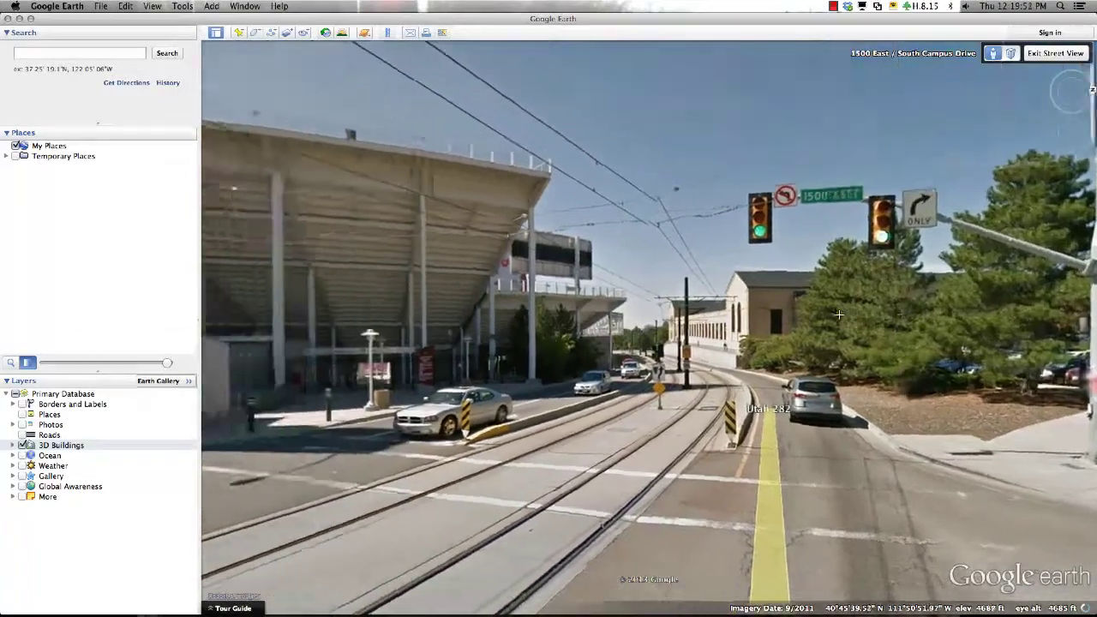
pyautogui.press('Left')
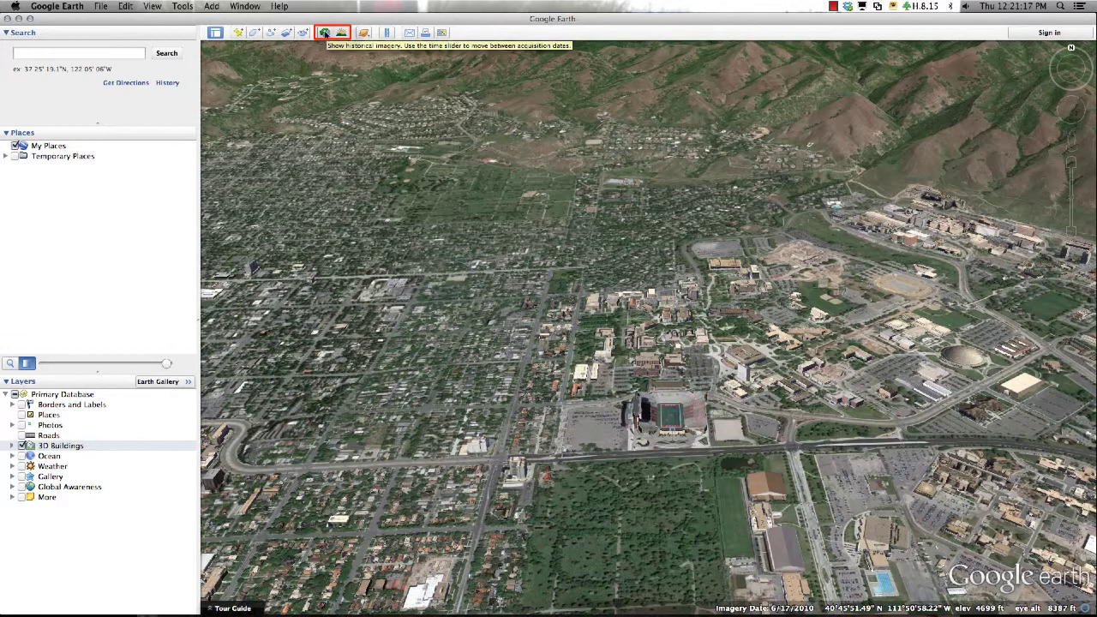
pyautogui.click(324, 33)
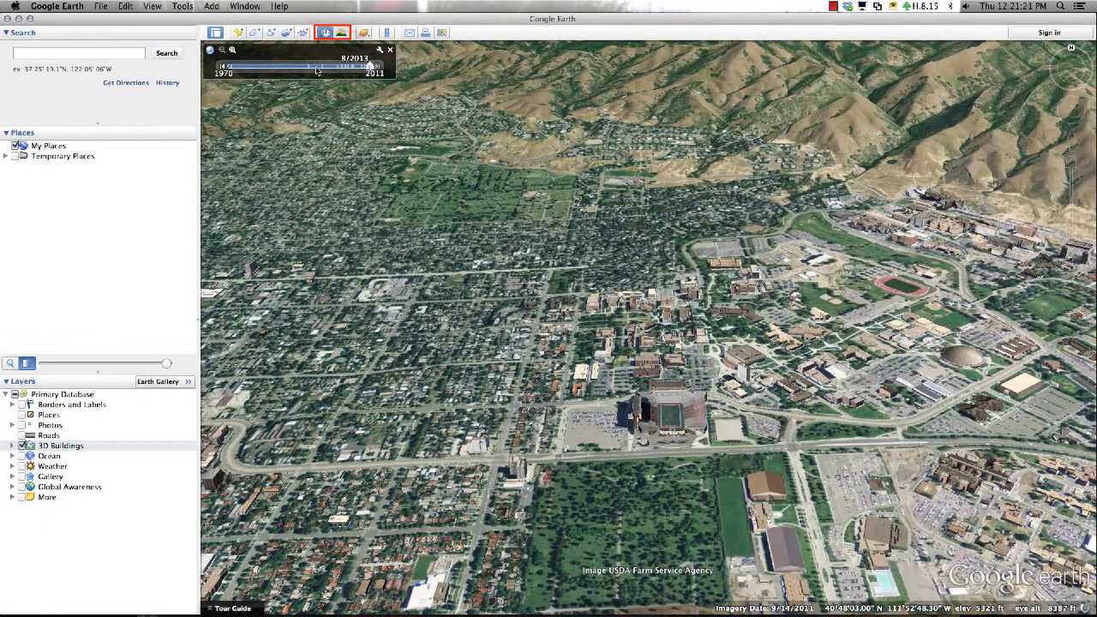
pyautogui.moveTo(370, 66); pyautogui.dragTo(314, 67)
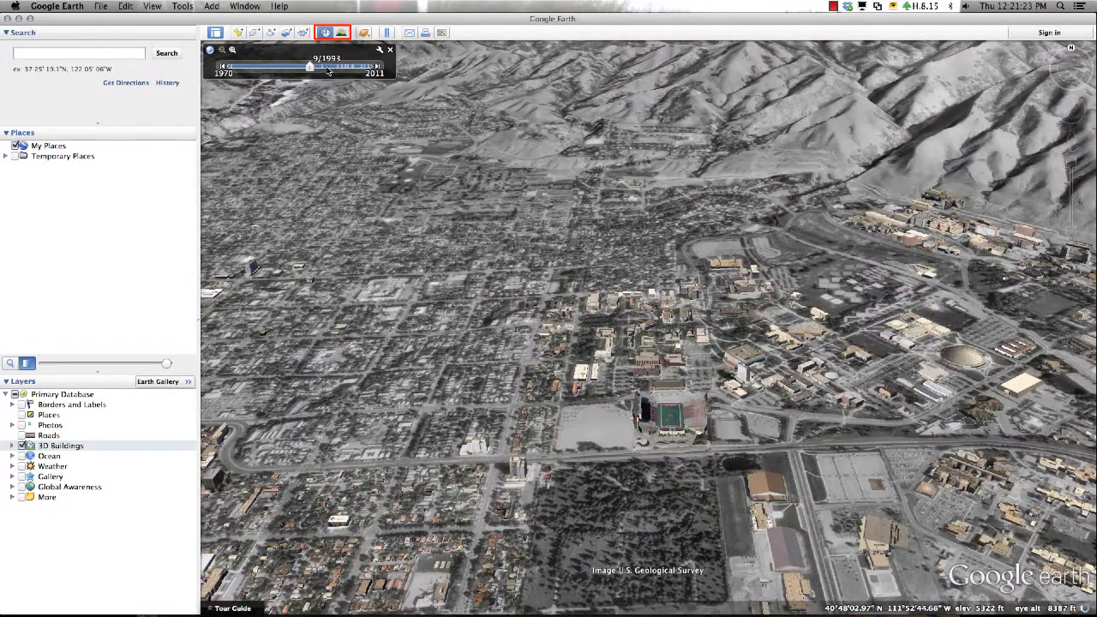
pyautogui.click(328, 69)
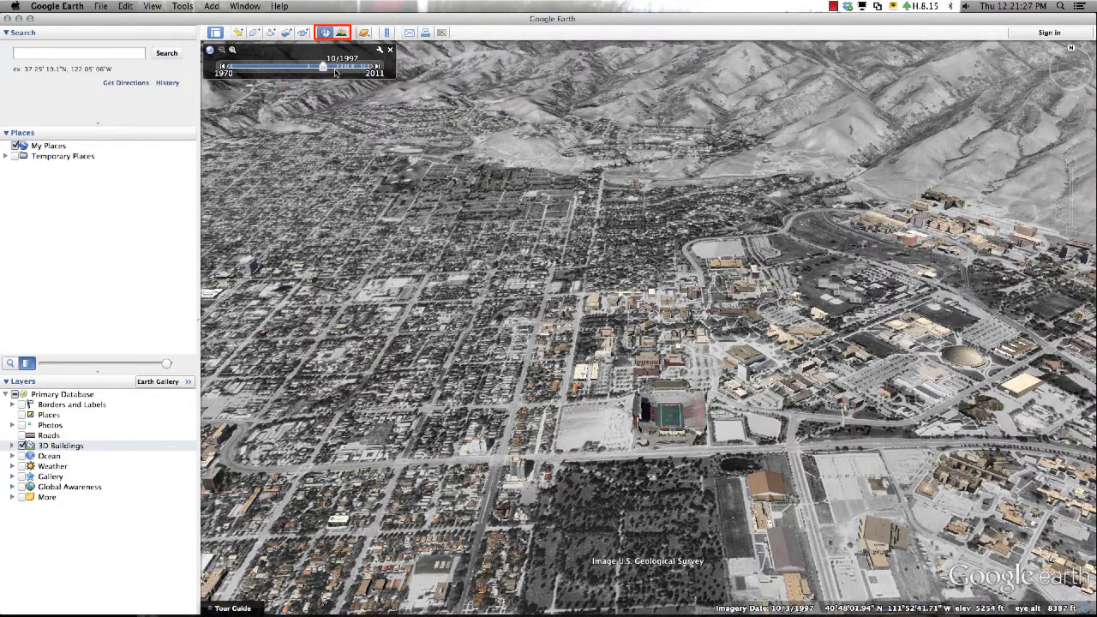
pyautogui.click(340, 68)
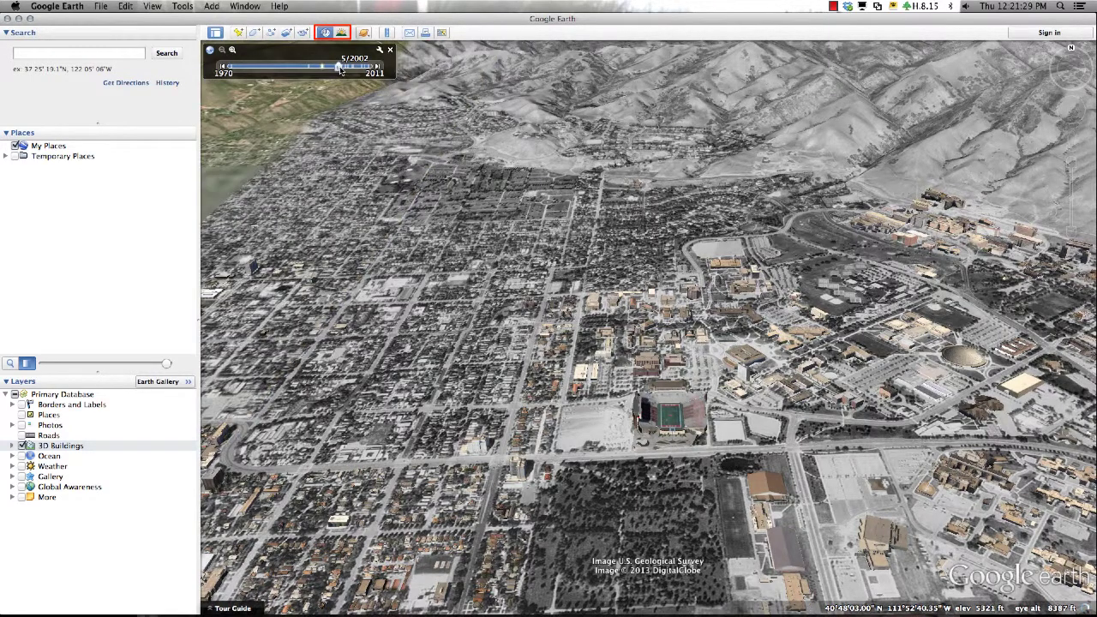
pyautogui.click(352, 69)
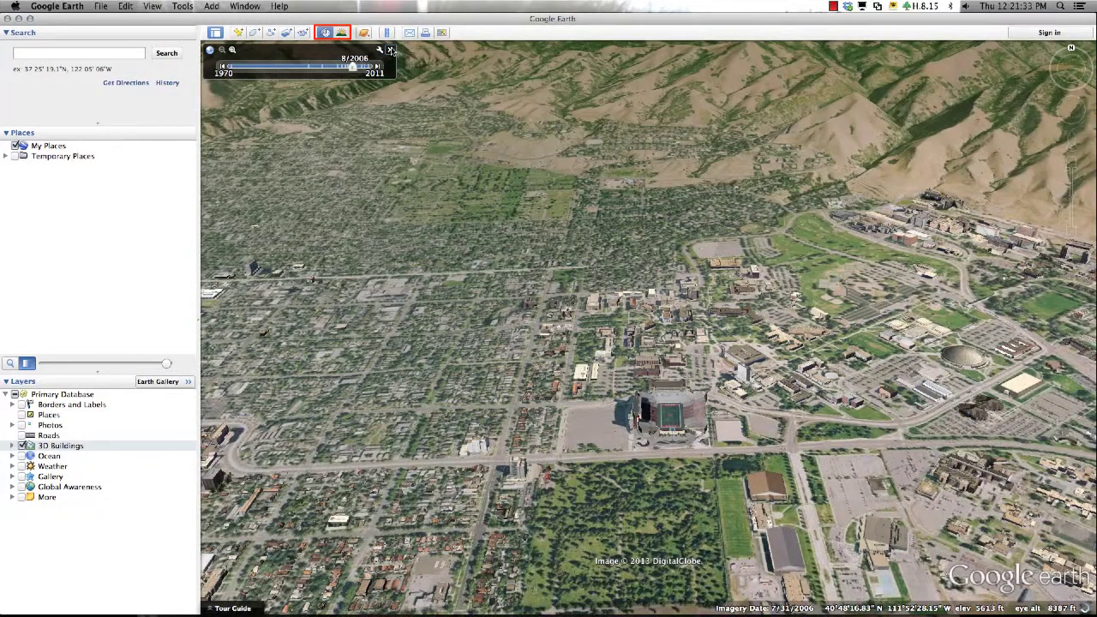
pyautogui.click(390, 50)
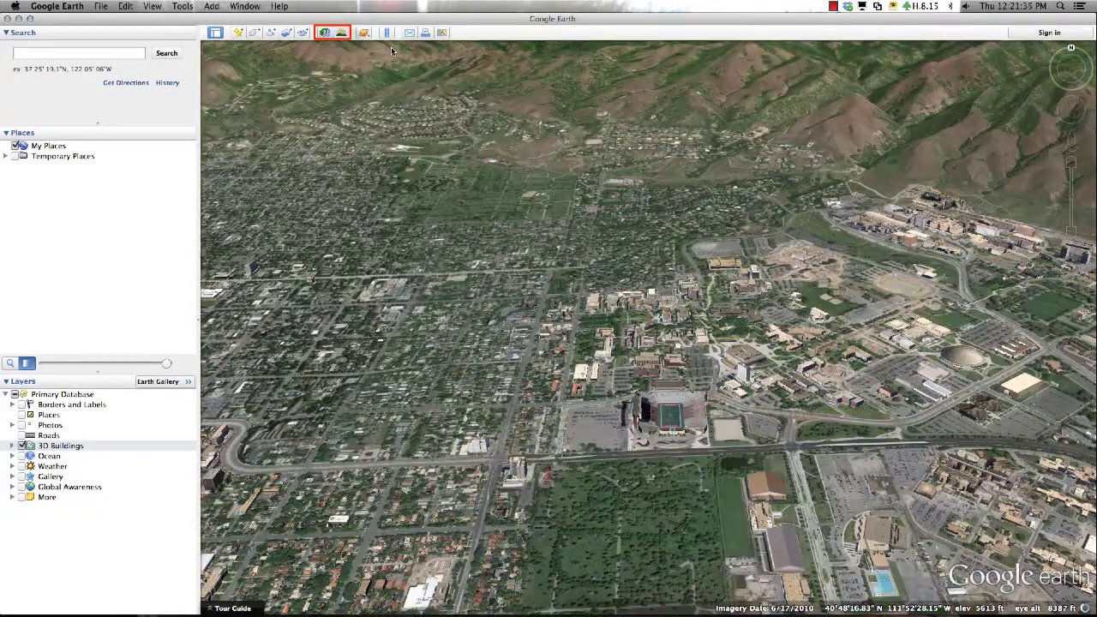
pyautogui.click(342, 33)
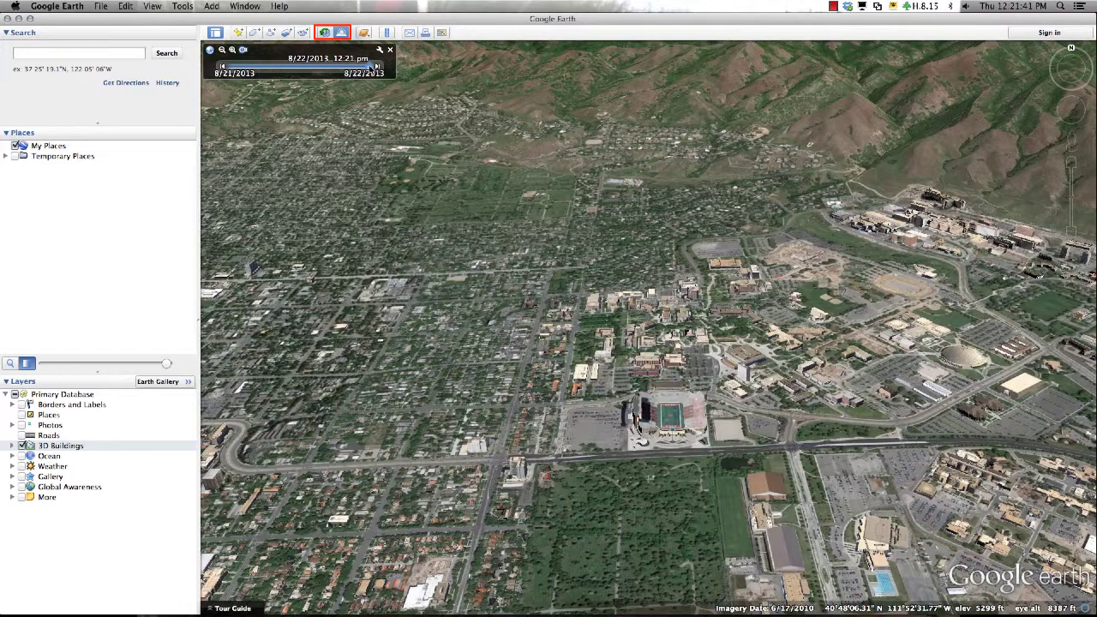
pyautogui.moveTo(374, 67); pyautogui.dragTo(306, 68)
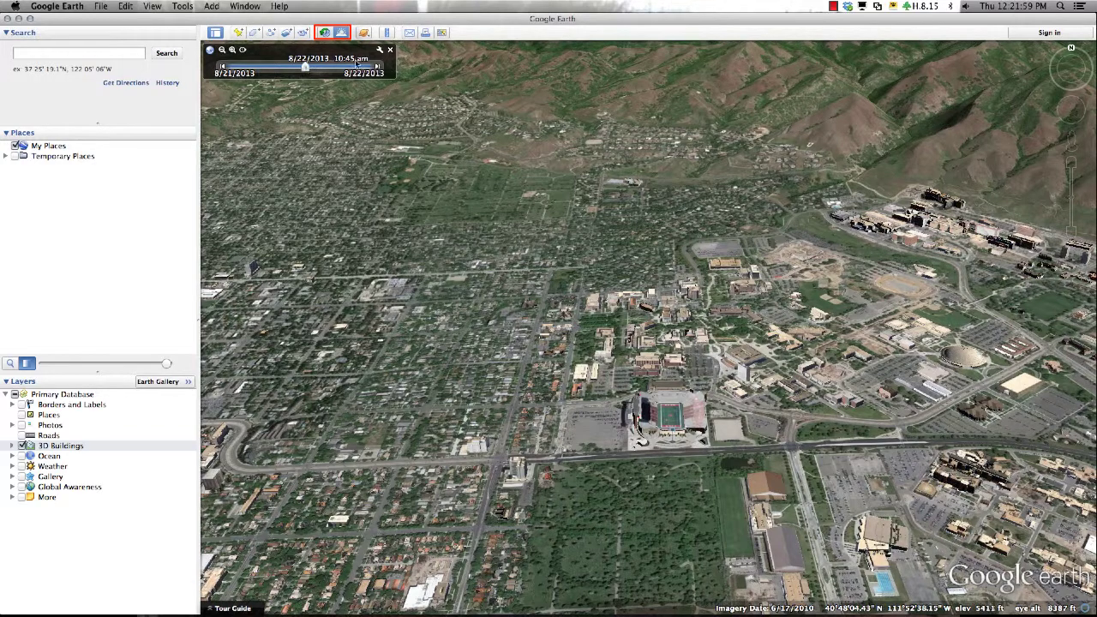
pyautogui.click(390, 49)
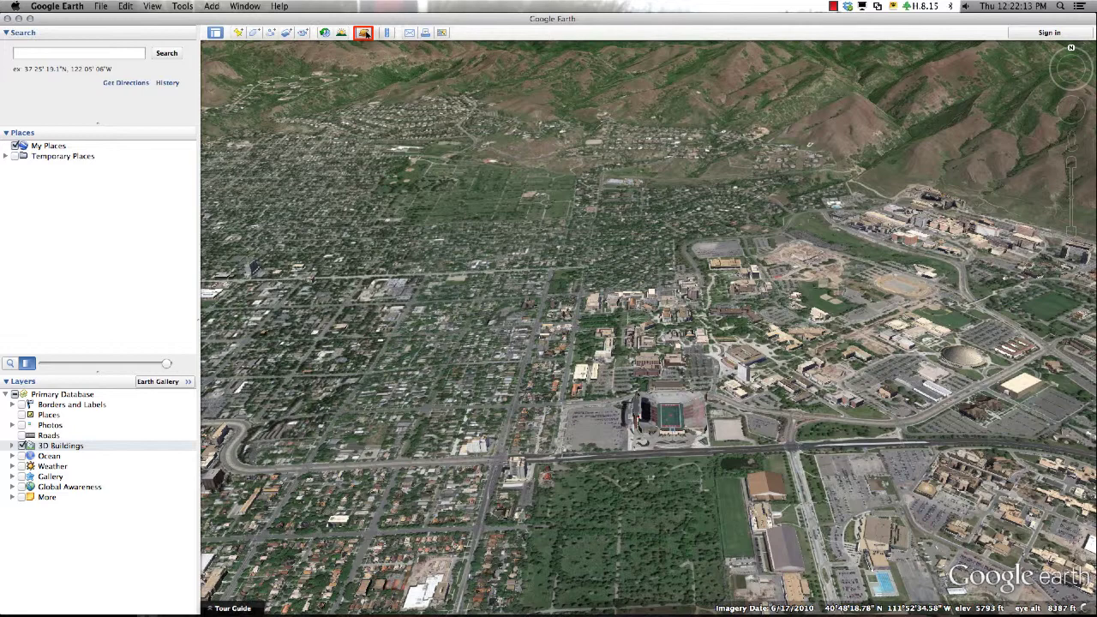
pyautogui.click(366, 34)
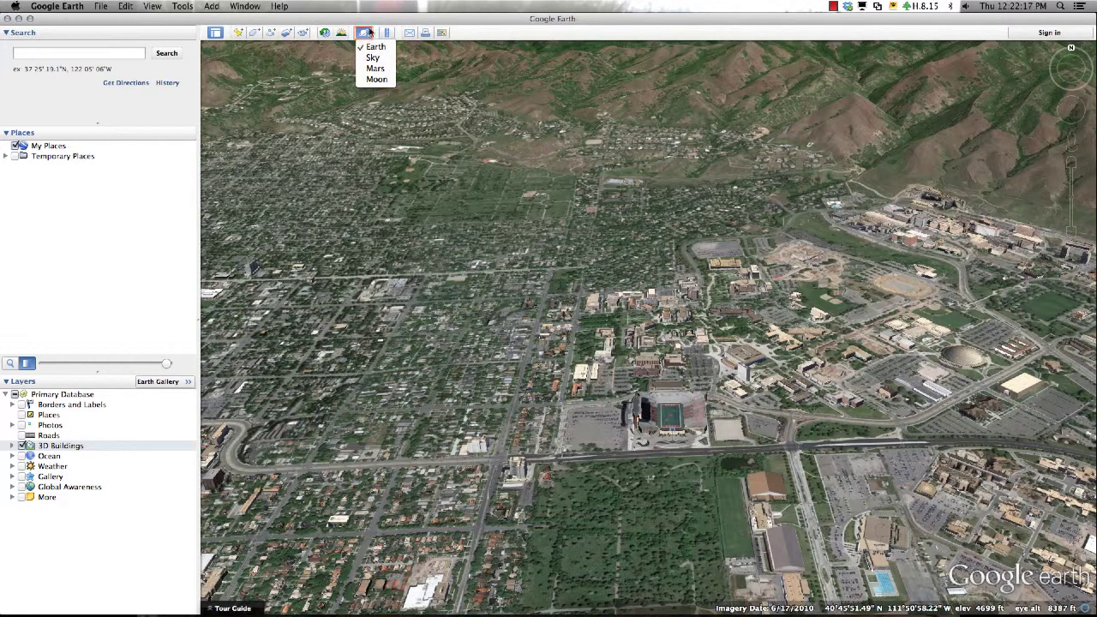
pyautogui.click(373, 25)
pyautogui.click(387, 32)
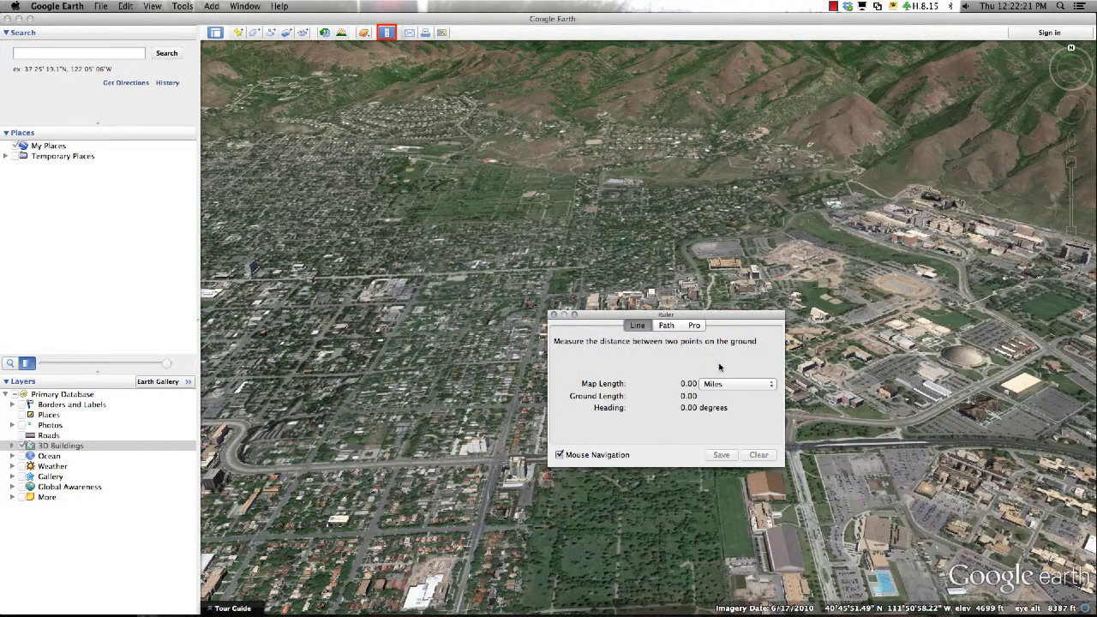
pyautogui.click(743, 391)
pyautogui.click(745, 391)
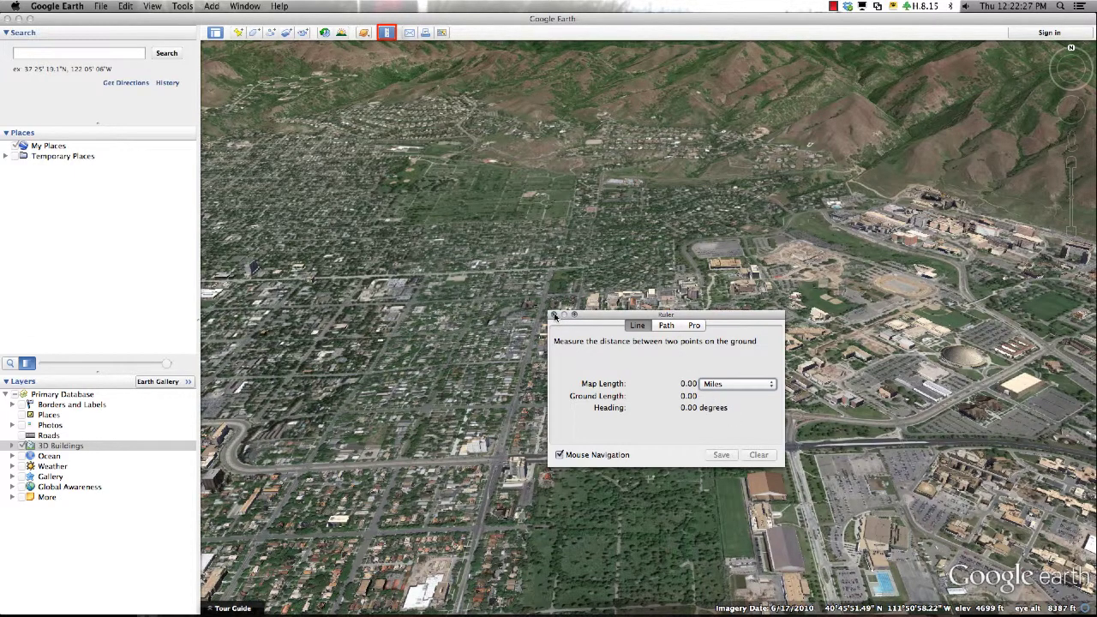
pyautogui.click(554, 315)
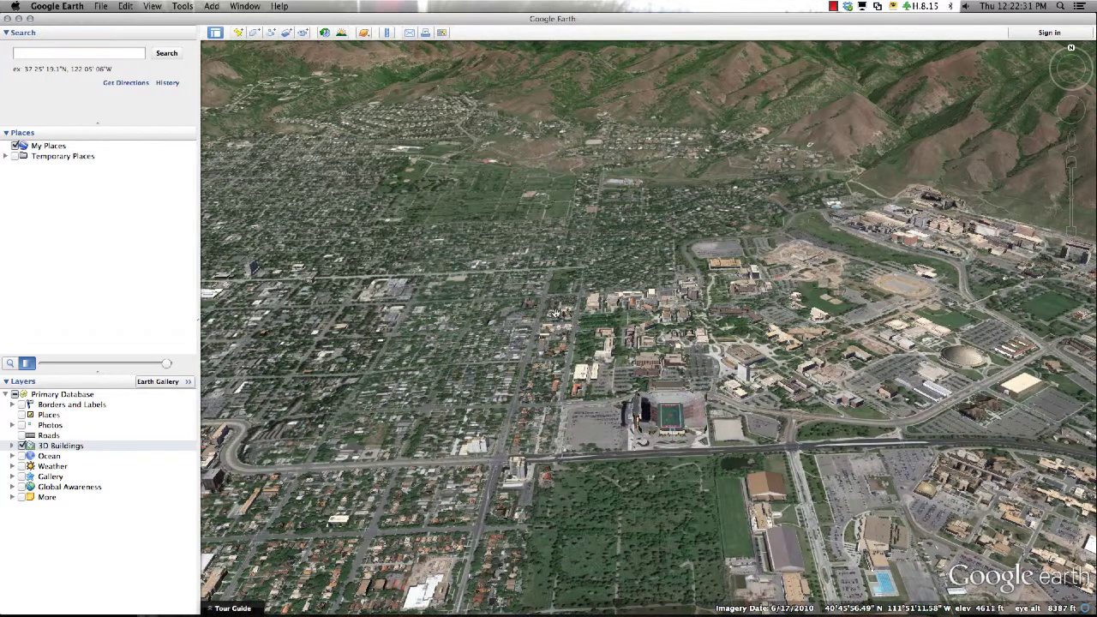
# Start the flight simulator in the F-16 from the current campus view
pyautogui.click(178, 8)
pyautogui.click(206, 55)
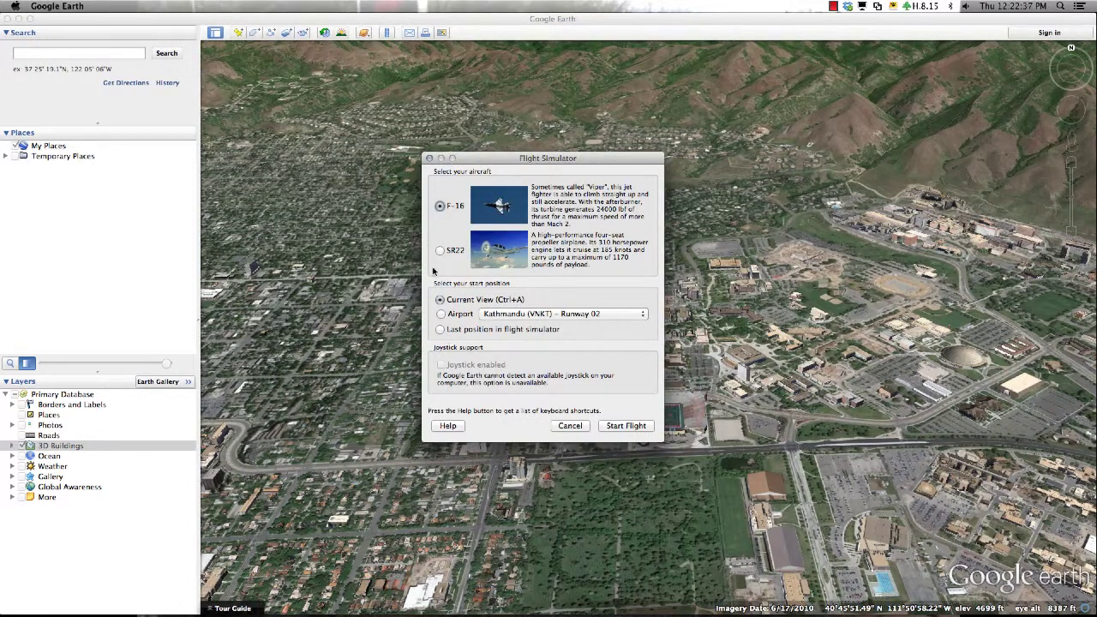
pyautogui.click(612, 424)
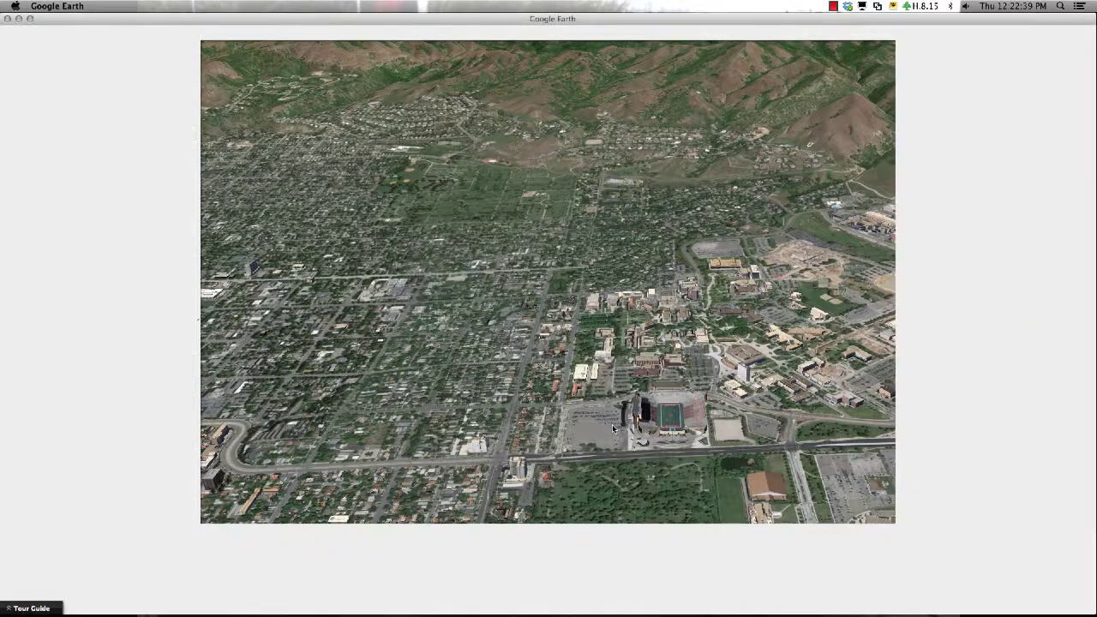